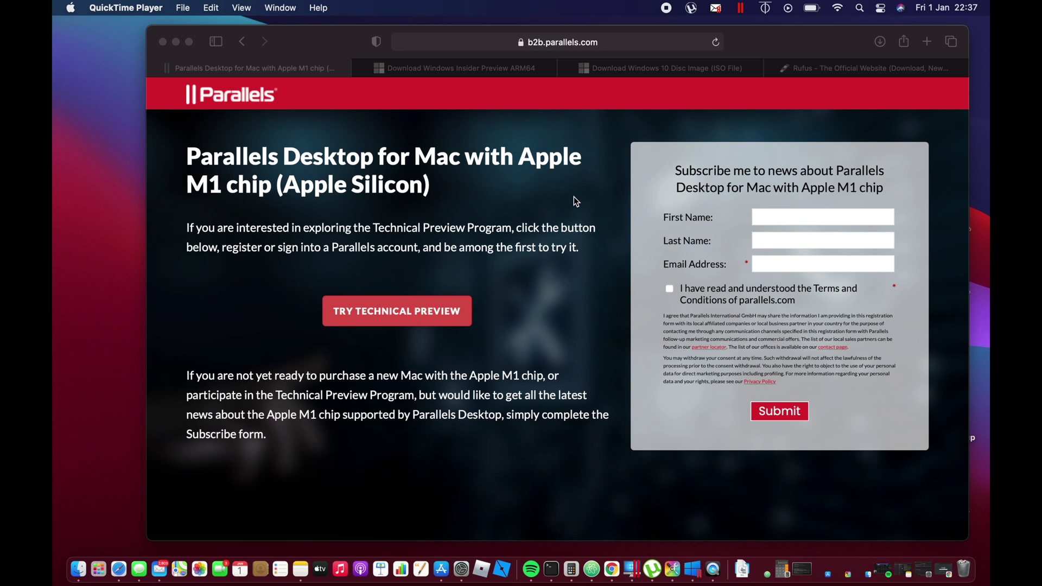
# Bring Safari to the front, showing the Parallels Desktop for Apple M1 chip page
pyautogui.click(318, 47)
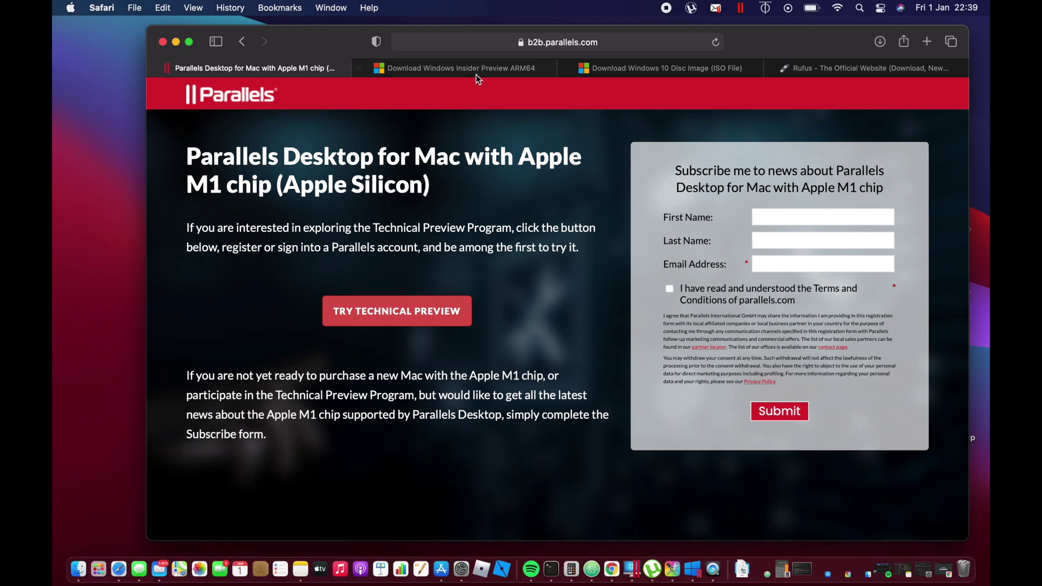
# Switch to the Windows Insider Preview ARM64 downloads page and highlight 'Windows Insider' in its heading
pyautogui.click(478, 69)
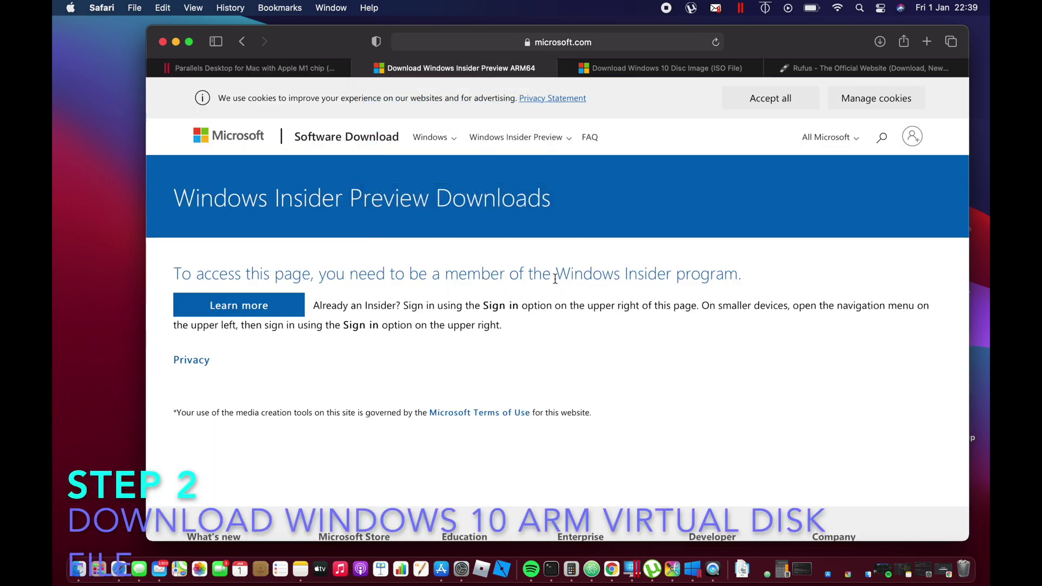
pyautogui.moveTo(557, 273); pyautogui.dragTo(666, 276)
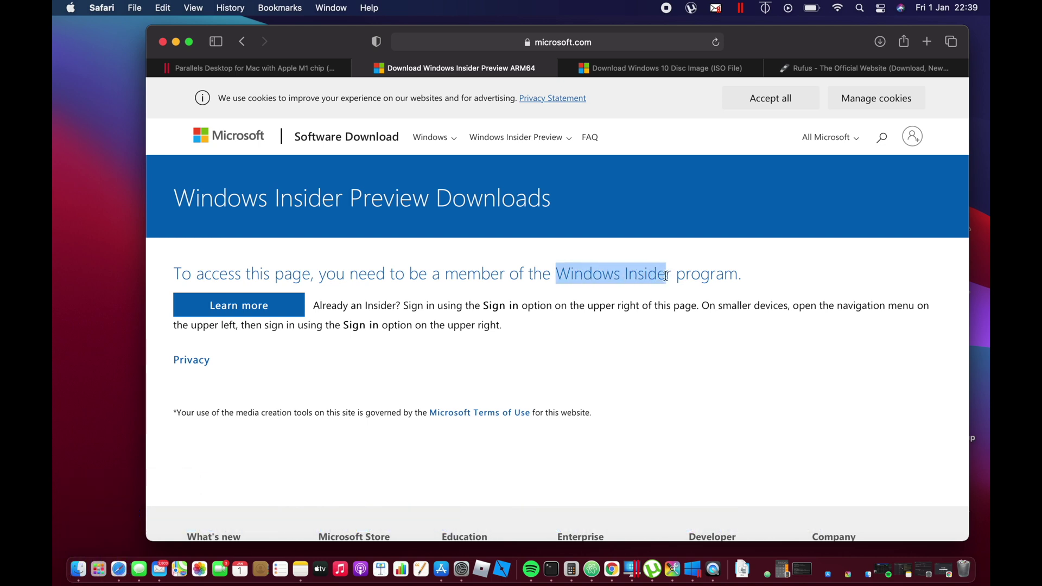
pyautogui.click(654, 275)
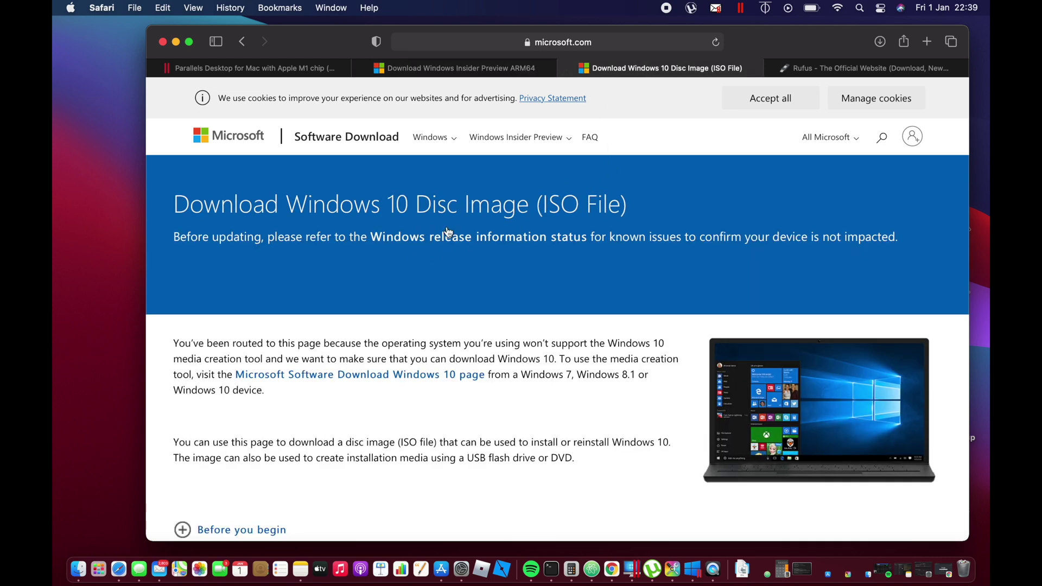
# Browse the Rufus official website down to the Rufus 3.13 Download links and back to the top
pyautogui.scroll(-4, 490, 262)
pyautogui.scroll(4, 491, 261)
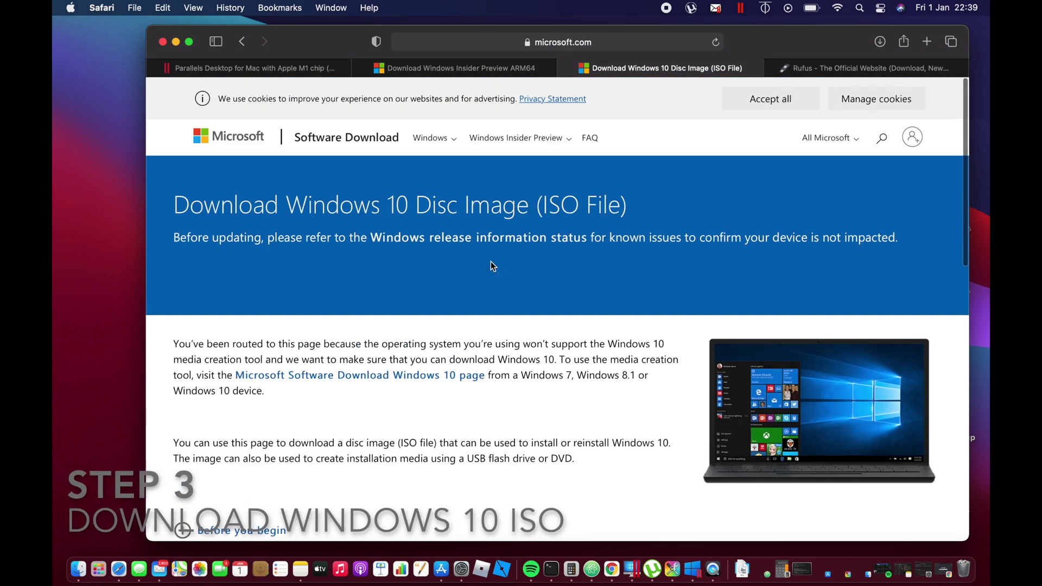
pyautogui.click(806, 70)
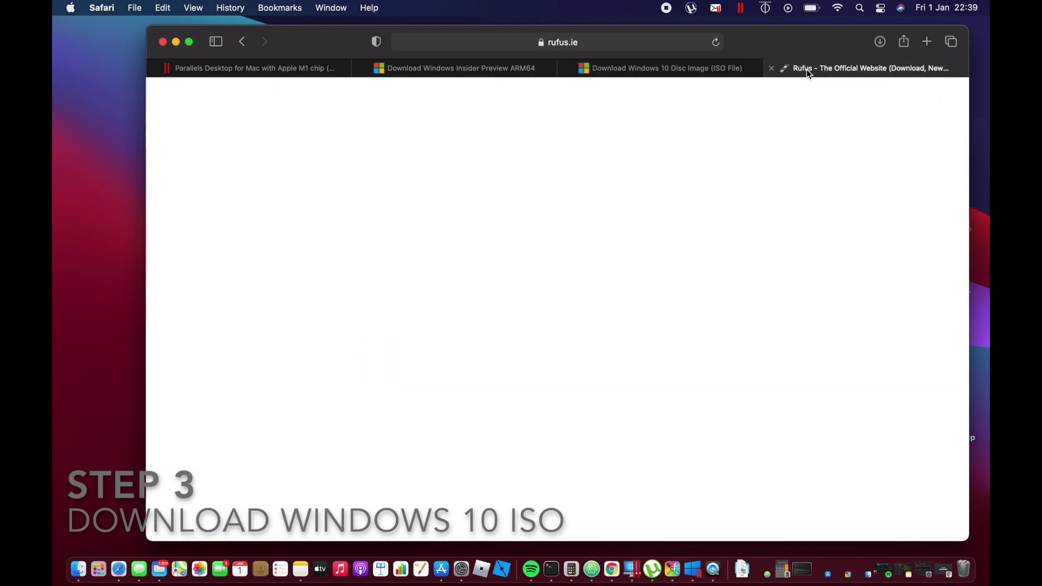
pyautogui.scroll(-5, 548, 329)
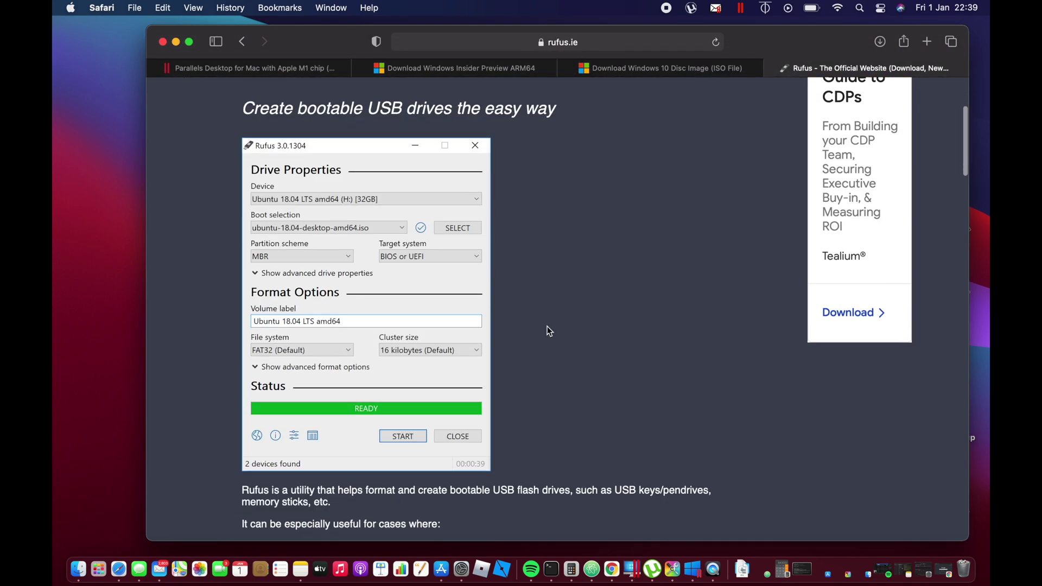
pyautogui.scroll(-6, 547, 327)
pyautogui.scroll(10, 547, 326)
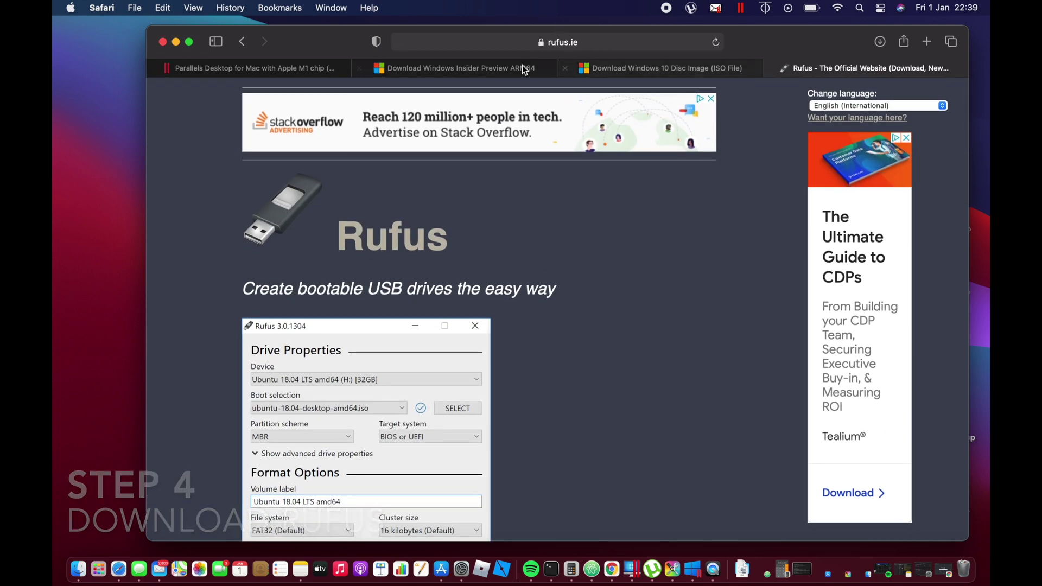
pyautogui.scroll(-6, 559, 295)
pyautogui.scroll(-5, 561, 298)
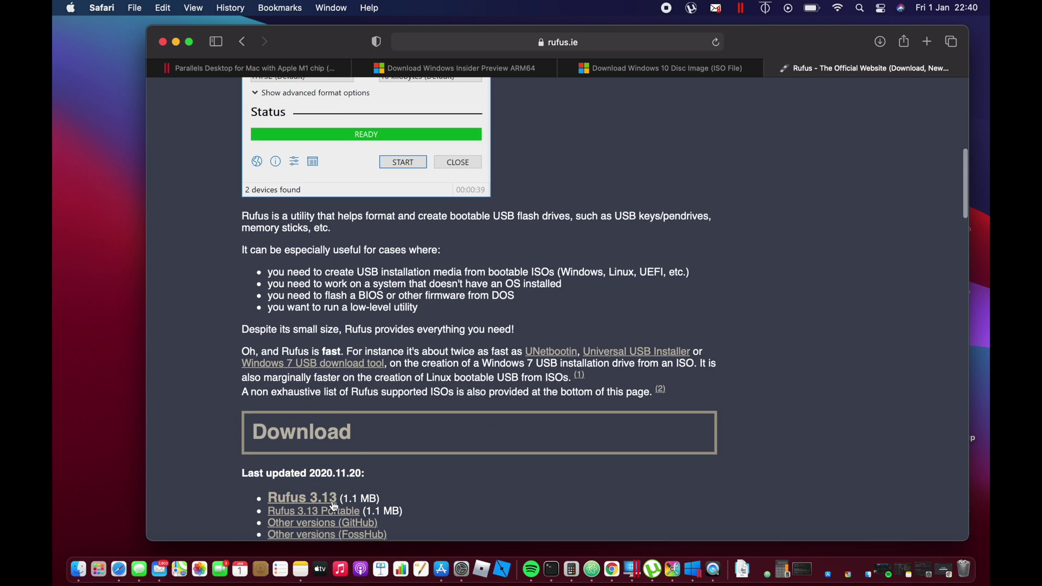
pyautogui.scroll(5, 334, 506)
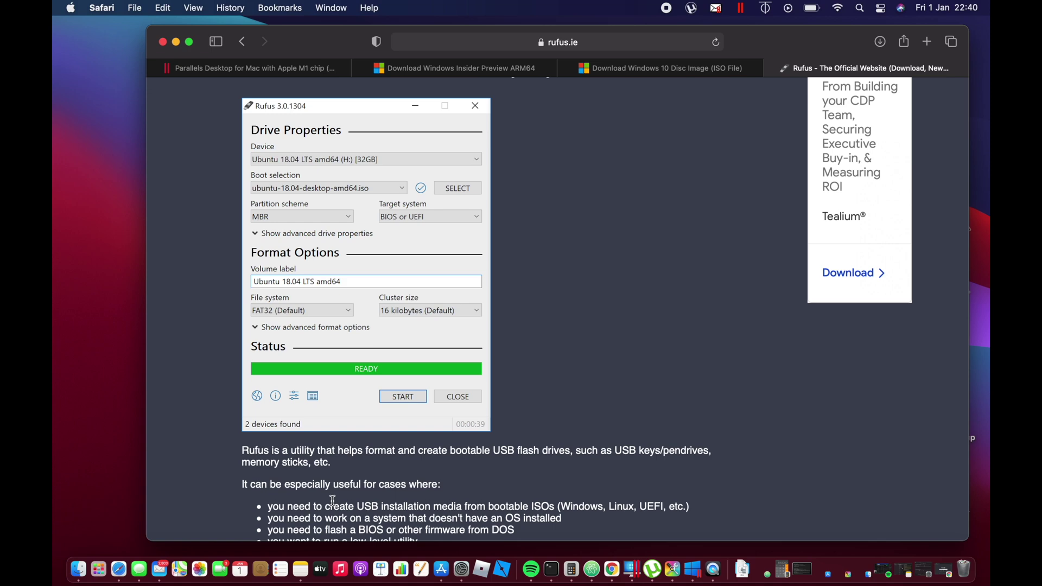
pyautogui.scroll(5, 333, 500)
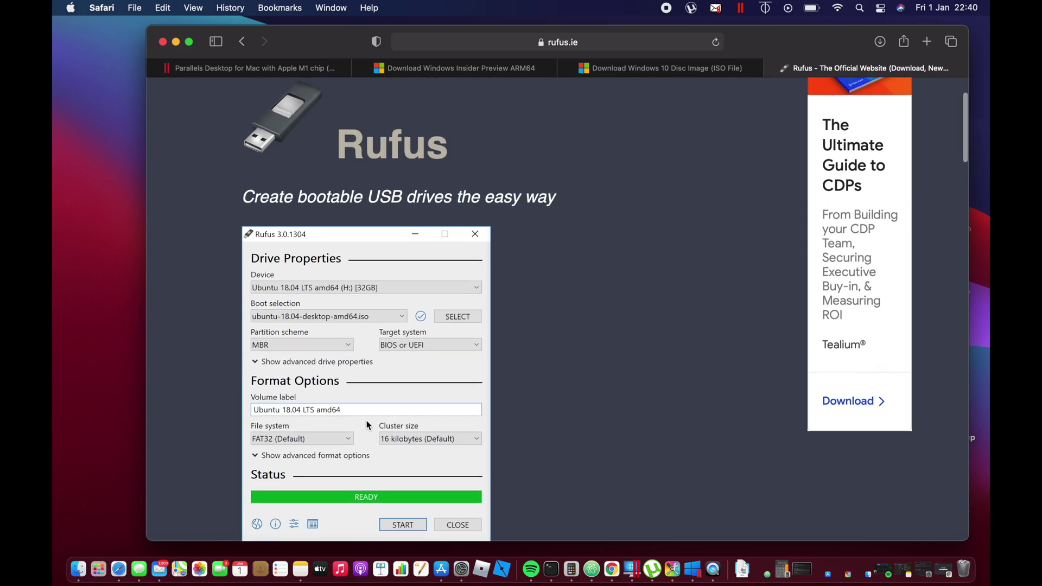
pyautogui.scroll(3, 367, 425)
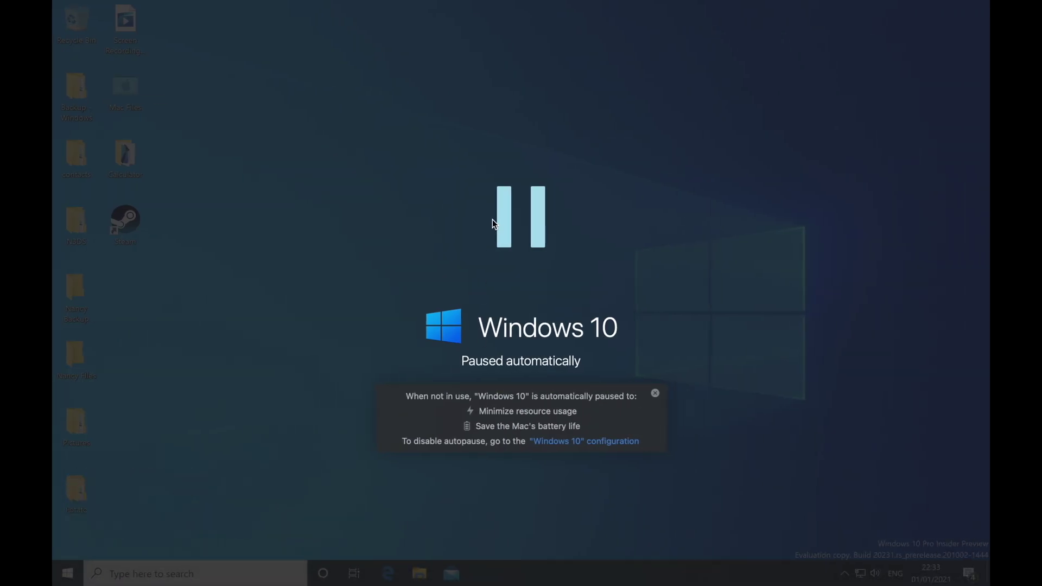
# Resume the paused Windows 10 VM, look through the File and Actions menus, then close them
pyautogui.click(494, 219)
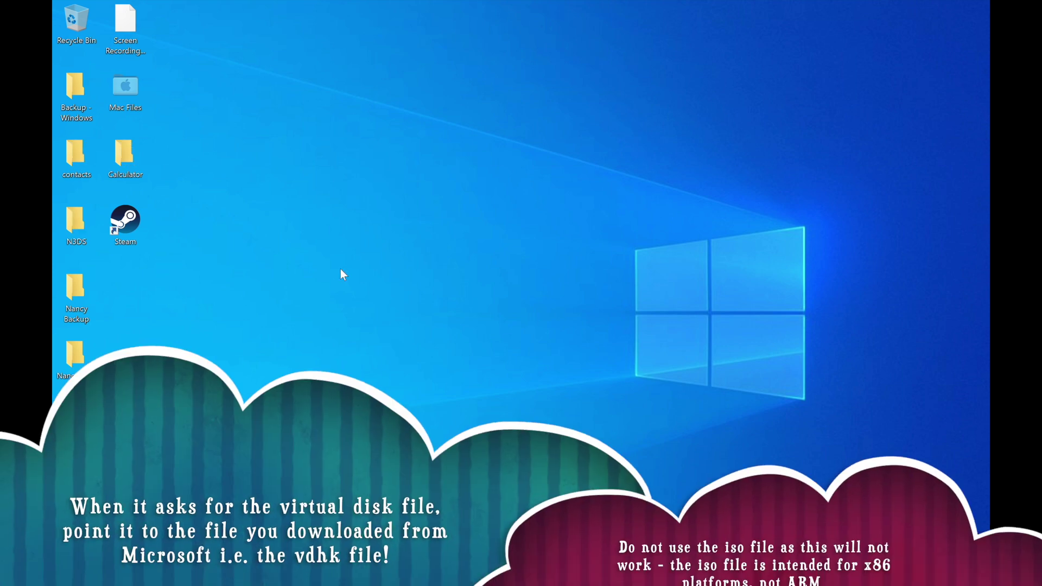
pyautogui.moveTo(54, 4)
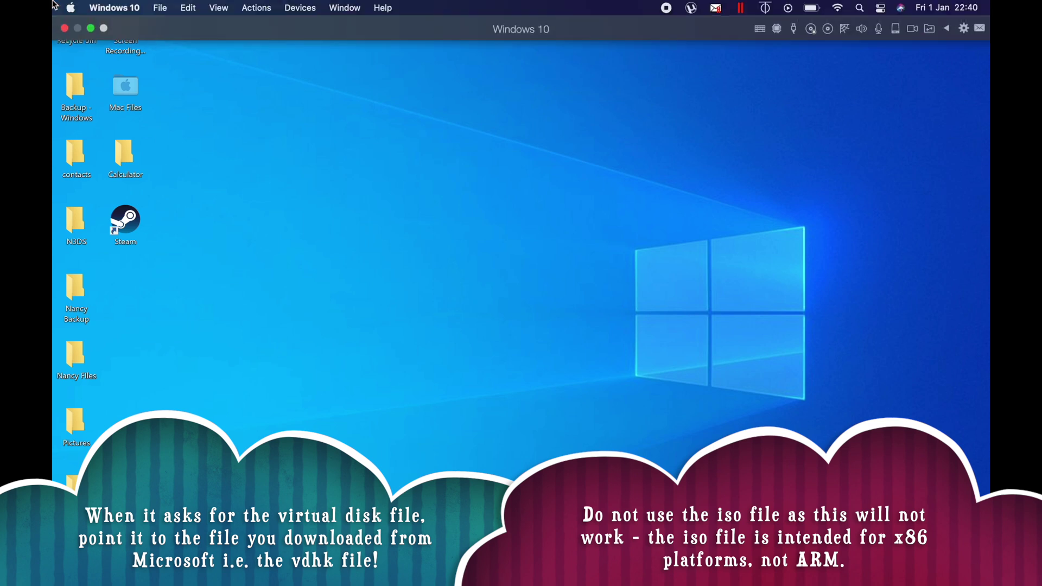
pyautogui.click(115, 8)
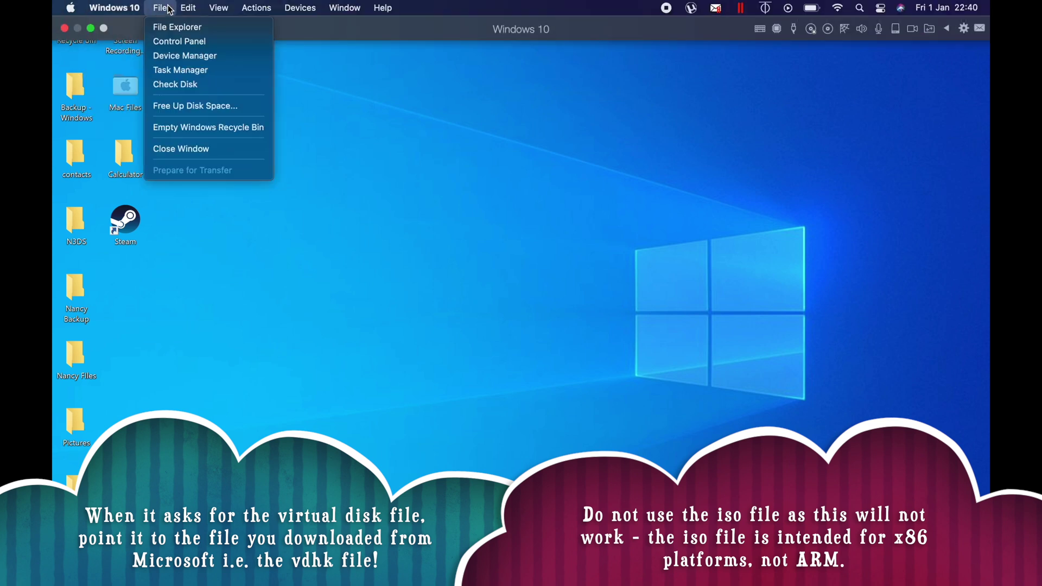
pyautogui.moveTo(196, 13)
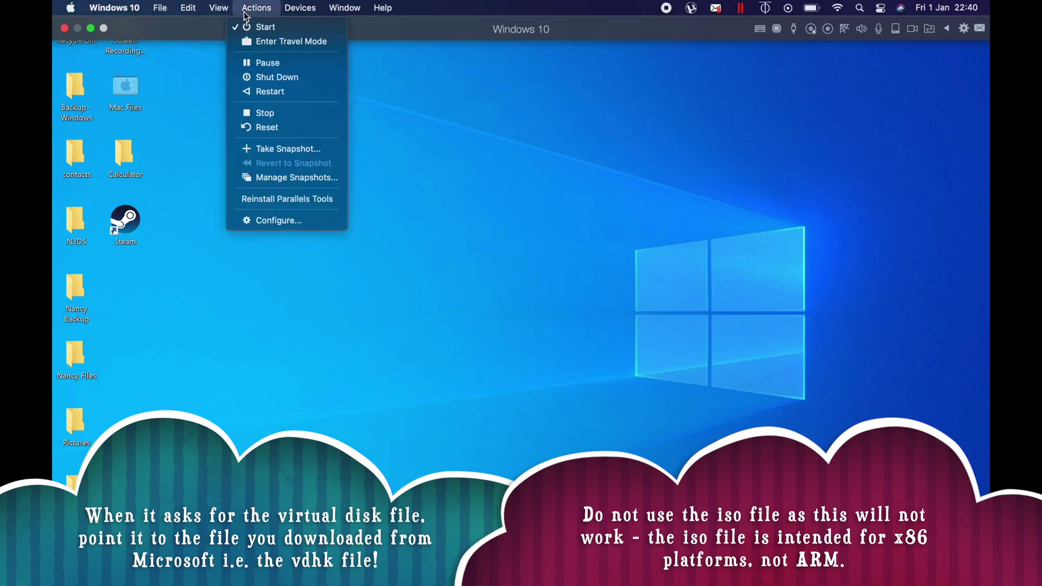
pyautogui.moveTo(261, 14)
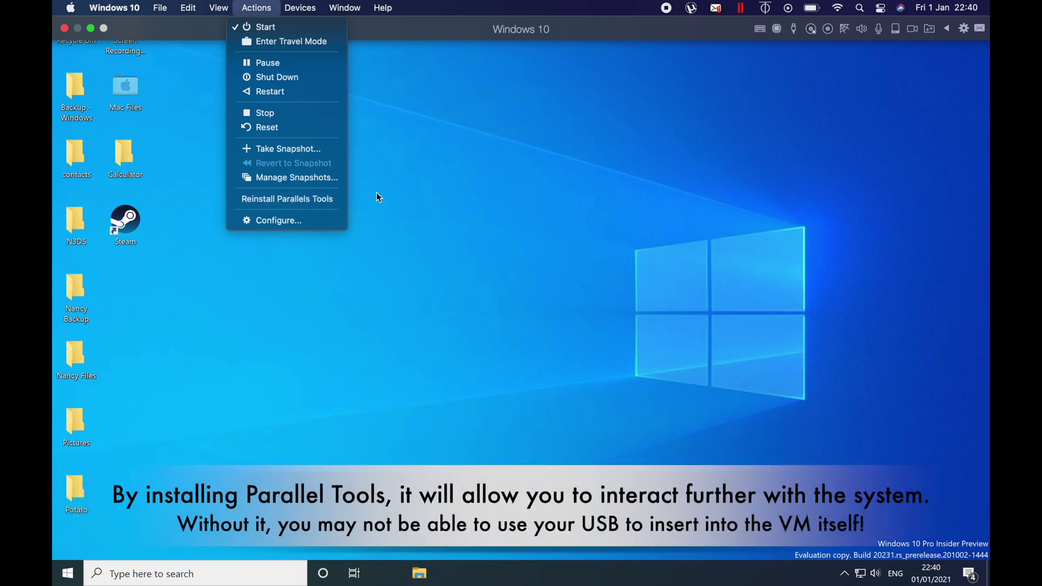
pyautogui.click(430, 208)
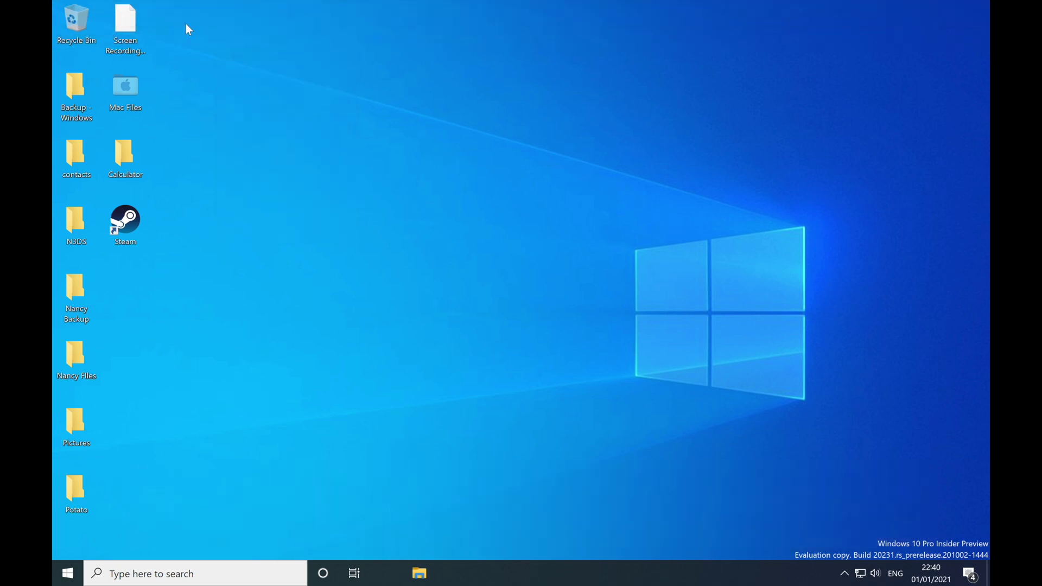
# Open the Downloads folder in Windows File Explorer
pyautogui.click(418, 573)
pyautogui.click(519, 199)
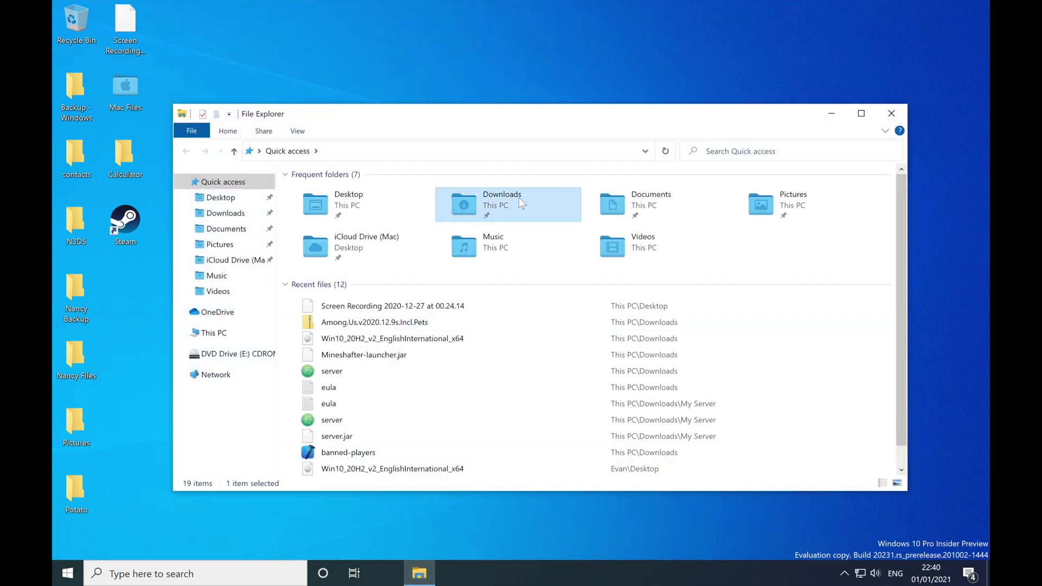
pyautogui.doubleClick(519, 199)
pyautogui.scroll(-2, 418, 282)
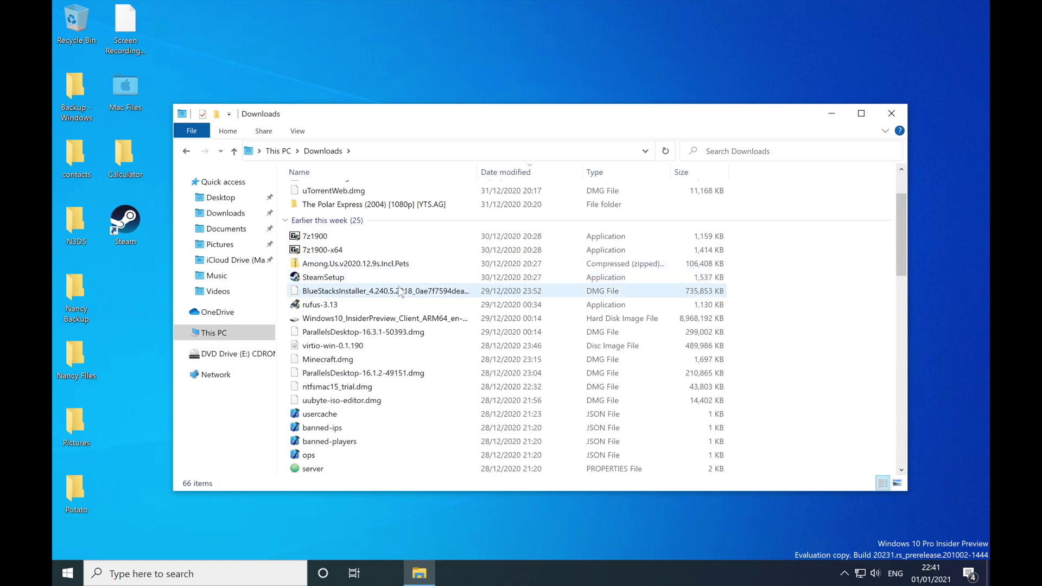
# Launch rufus-3.13 with administrator approval and move its window to the right
pyautogui.doubleClick(343, 305)
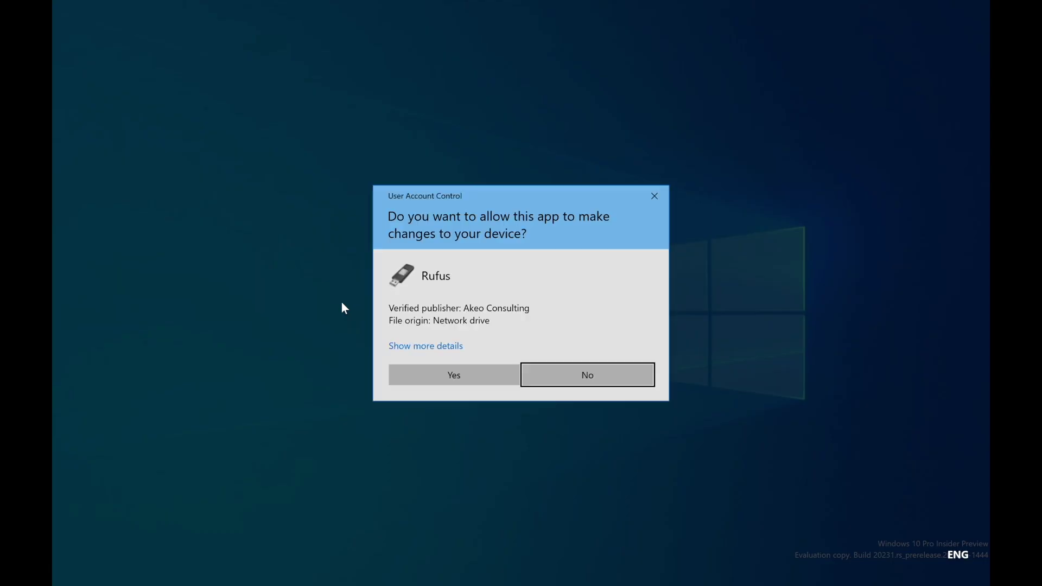
pyautogui.click(461, 373)
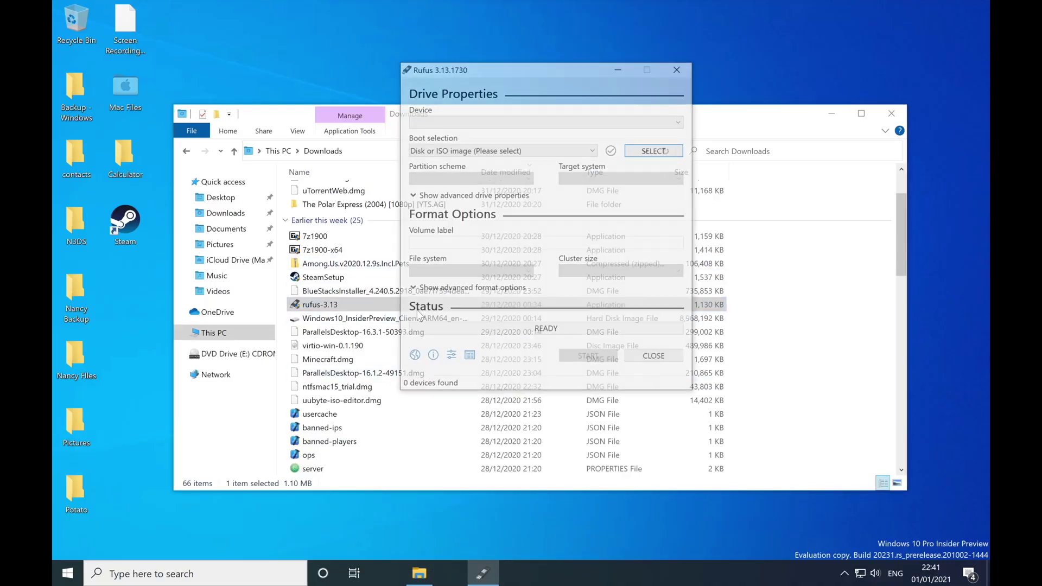
pyautogui.moveTo(495, 67); pyautogui.dragTo(571, 67)
pyautogui.scroll(-1, 346, 352)
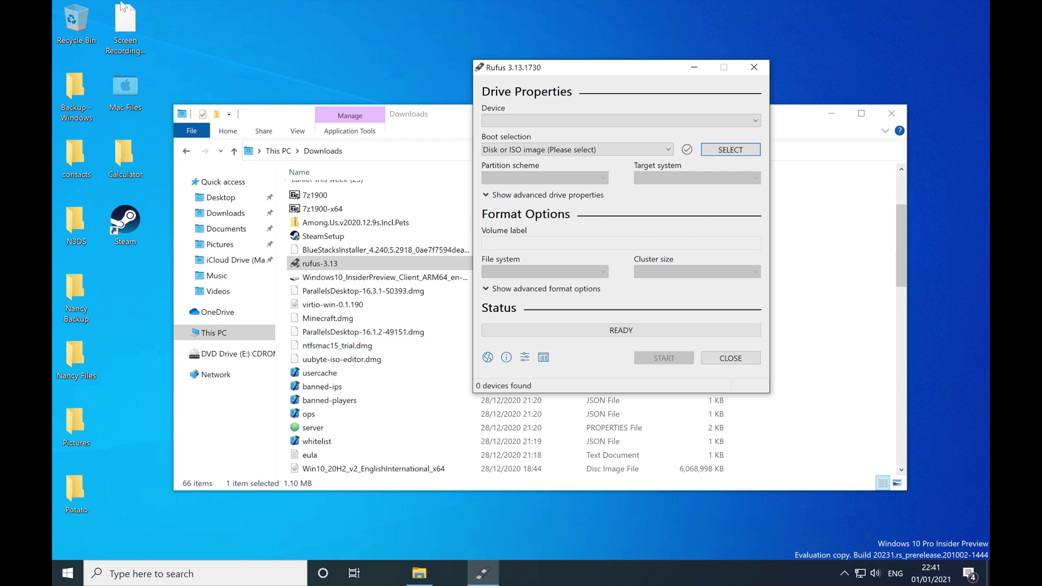
pyautogui.moveTo(54, 1)
pyautogui.click(255, 7)
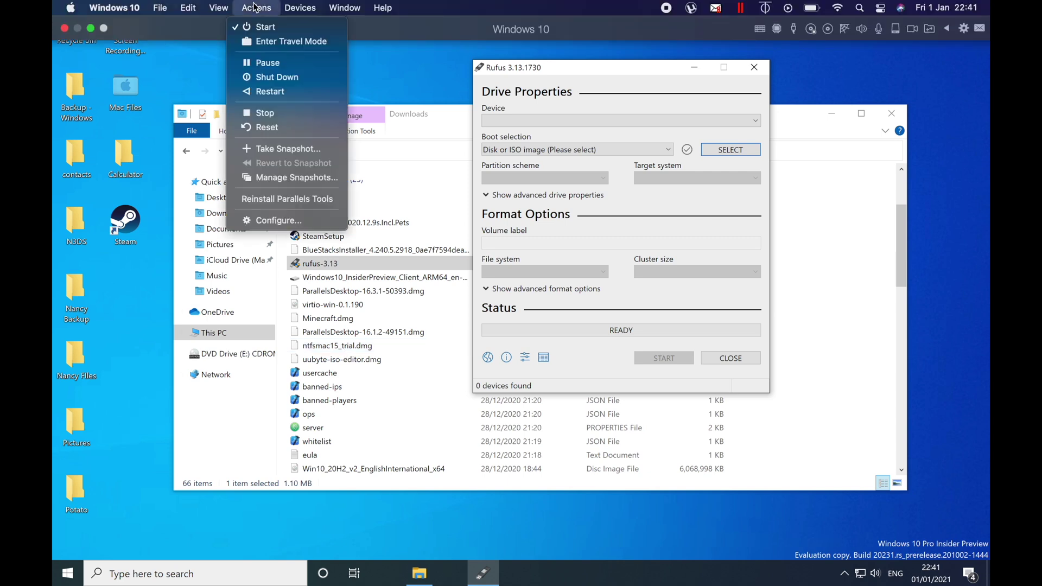
pyautogui.moveTo(304, 8)
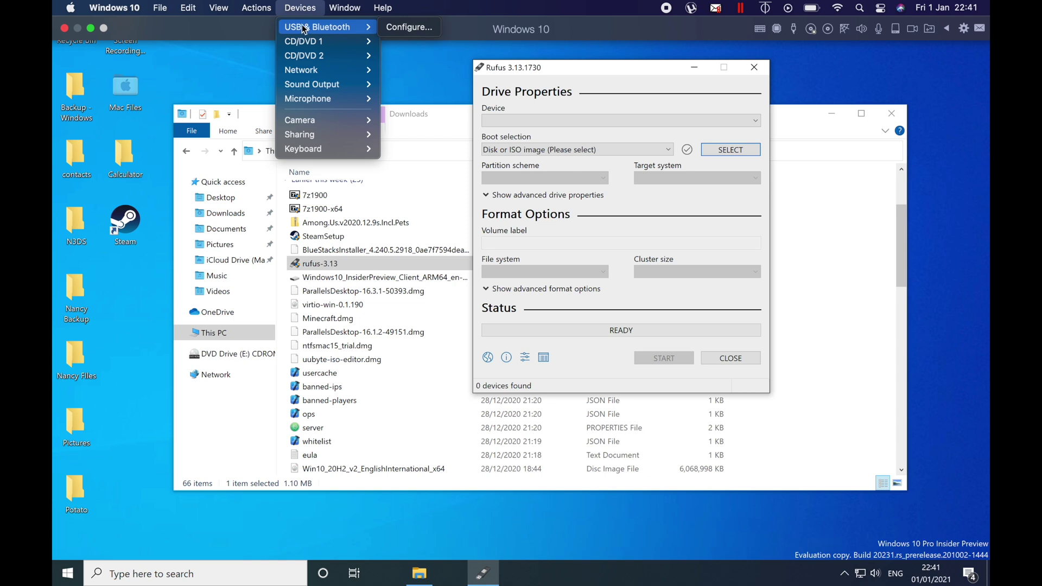
pyautogui.moveTo(303, 28)
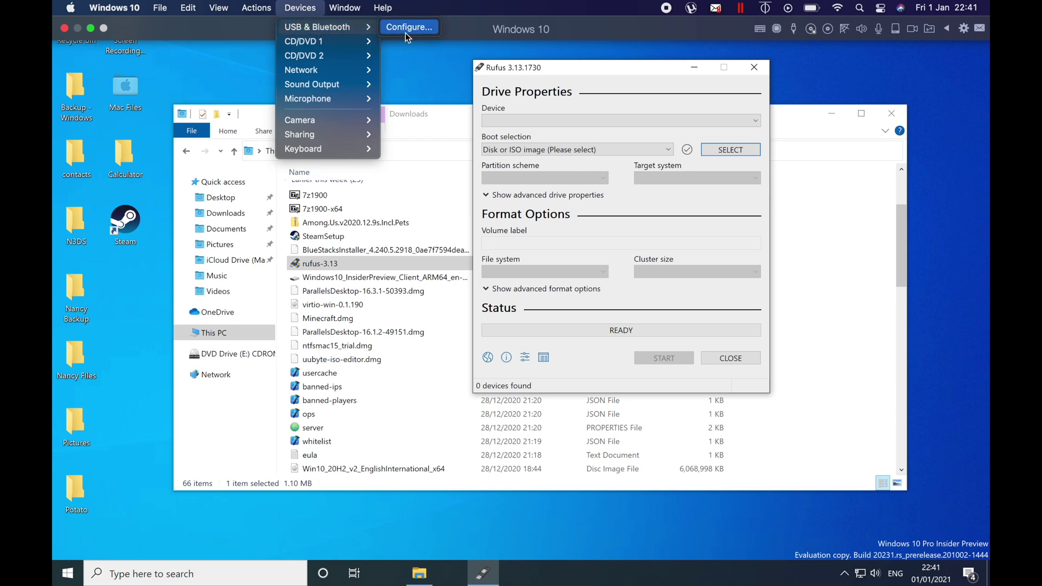
pyautogui.click(441, 74)
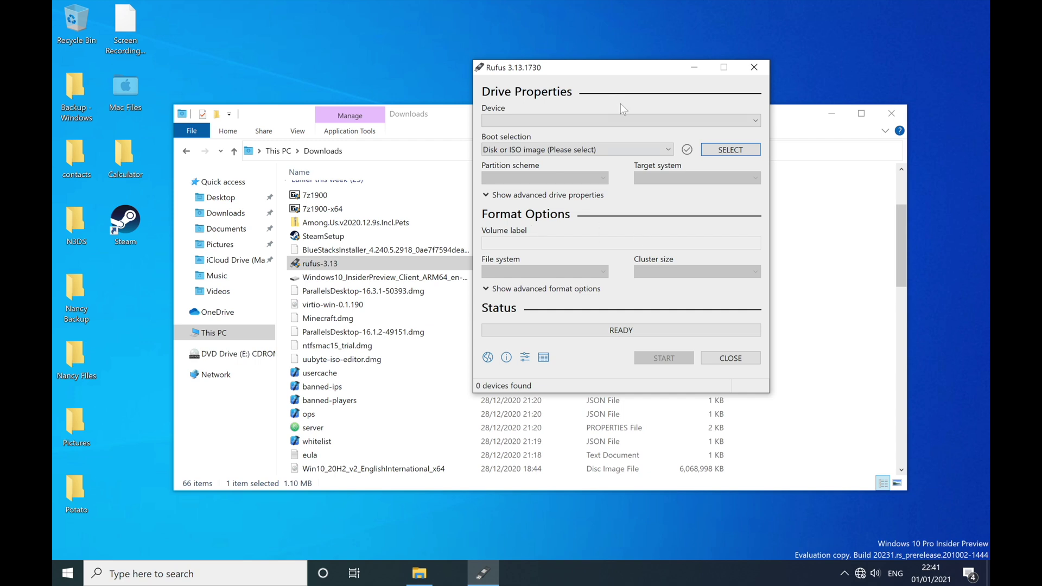
# Check the Device list and the SELECT image browser without choosing anything, then minimize Rufus
pyautogui.click(581, 122)
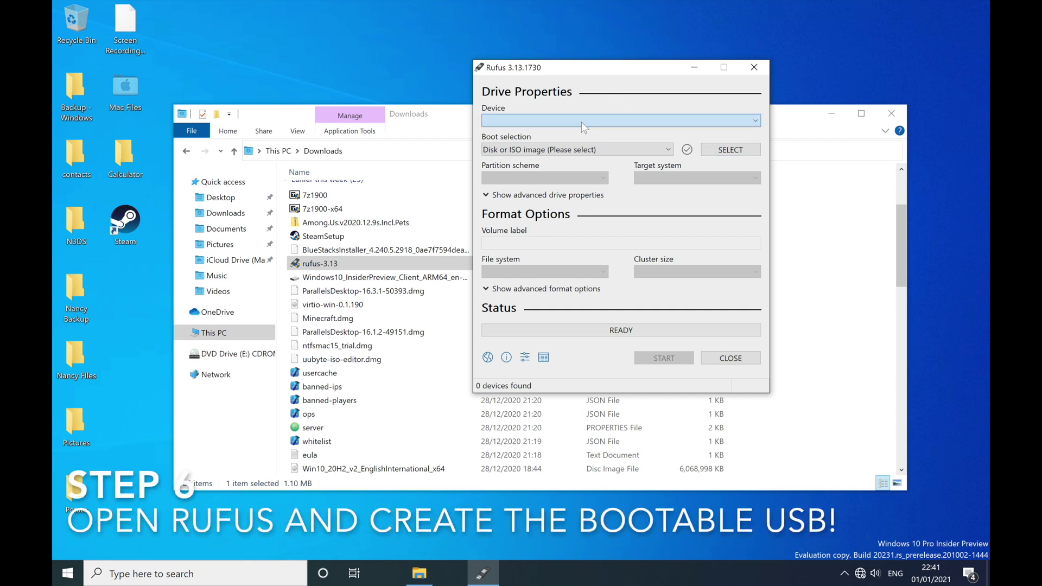
pyautogui.click(717, 152)
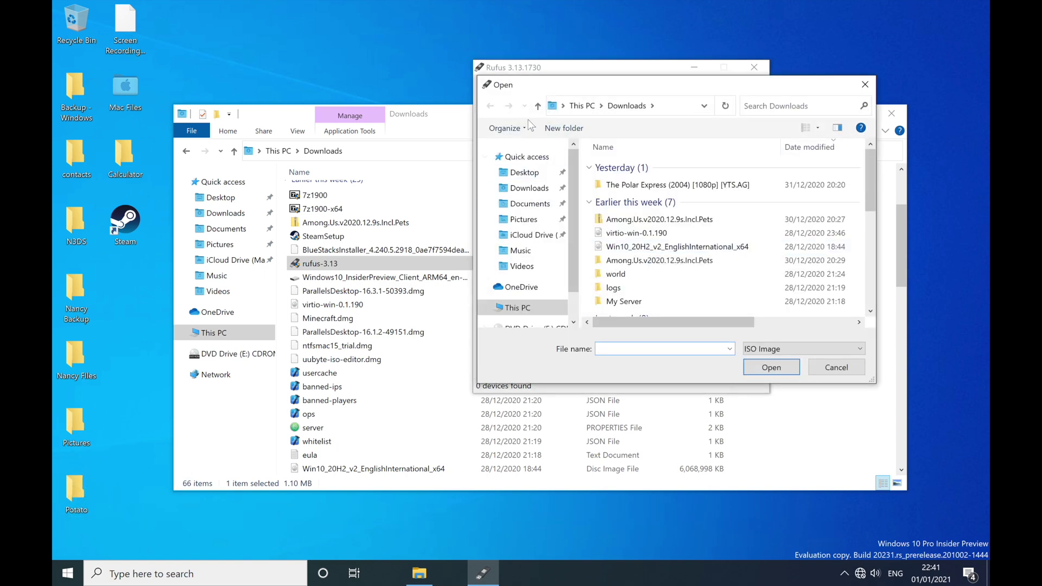
pyautogui.click(854, 370)
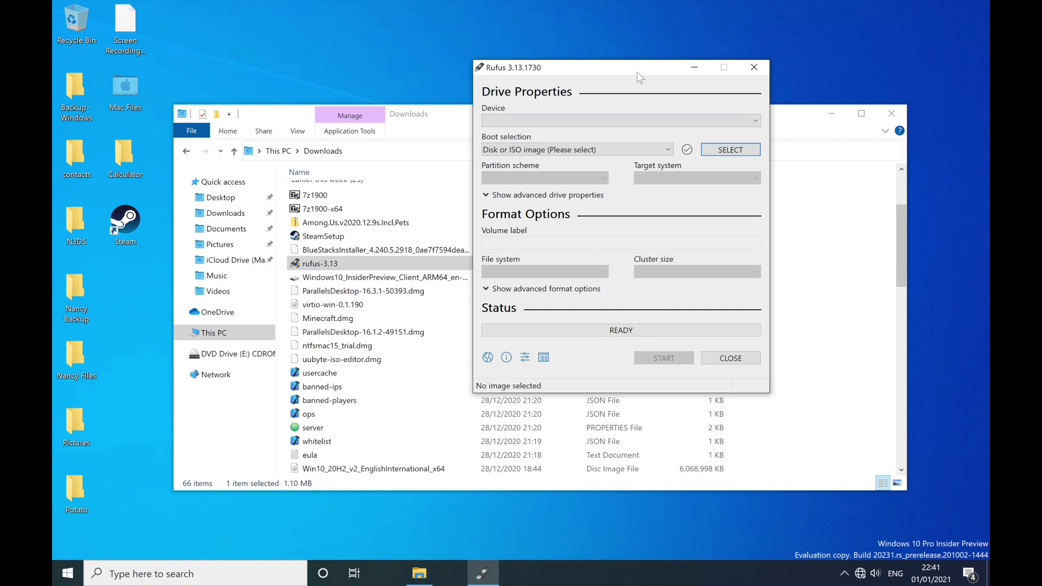
pyautogui.click(693, 66)
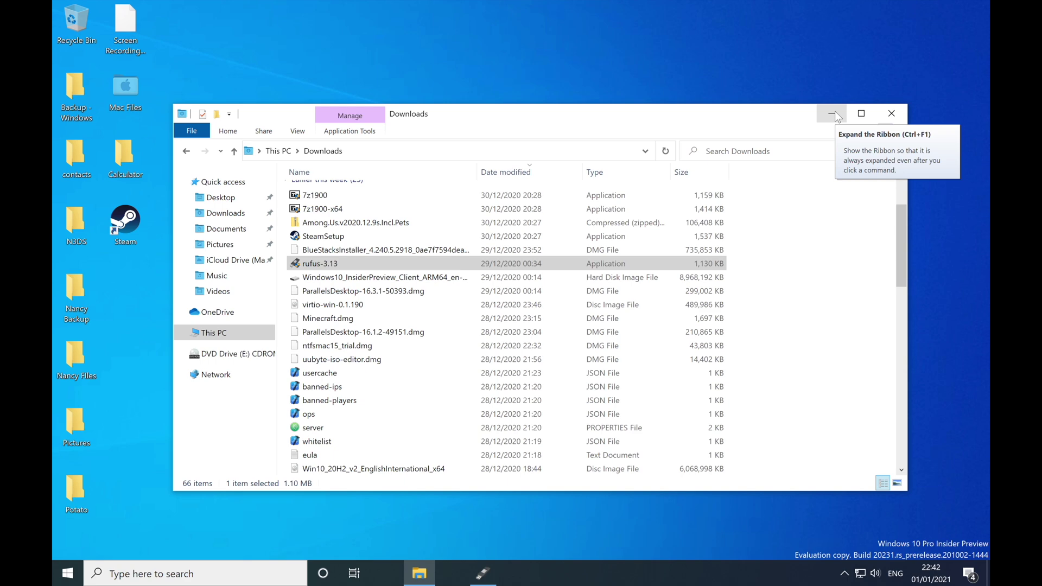
# Minimize the Downloads window and switch to the Mac's Safari showing rufus.ie
pyautogui.click(840, 112)
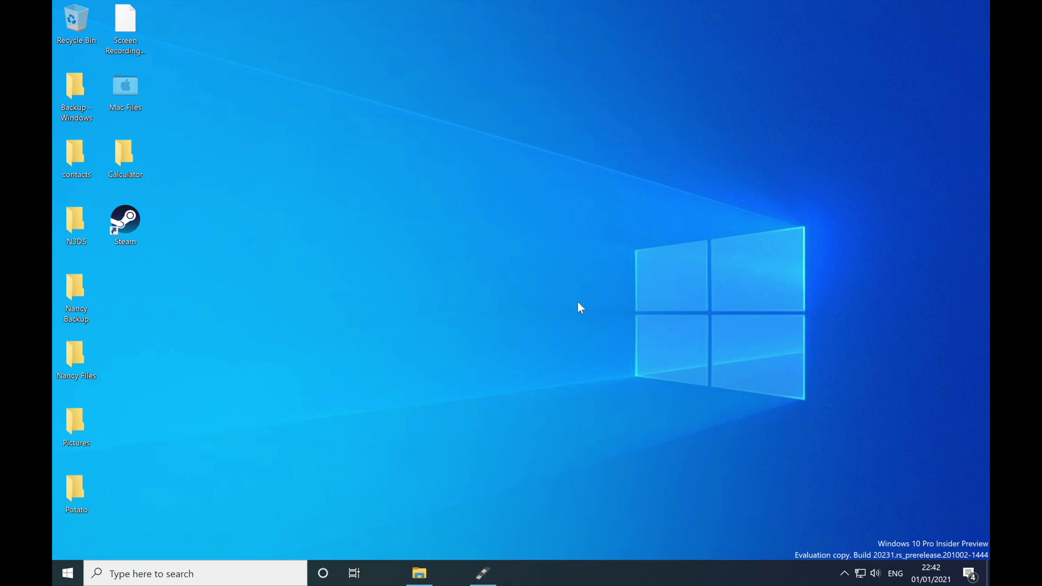
pyautogui.hotkey('ctrl', 'Left')
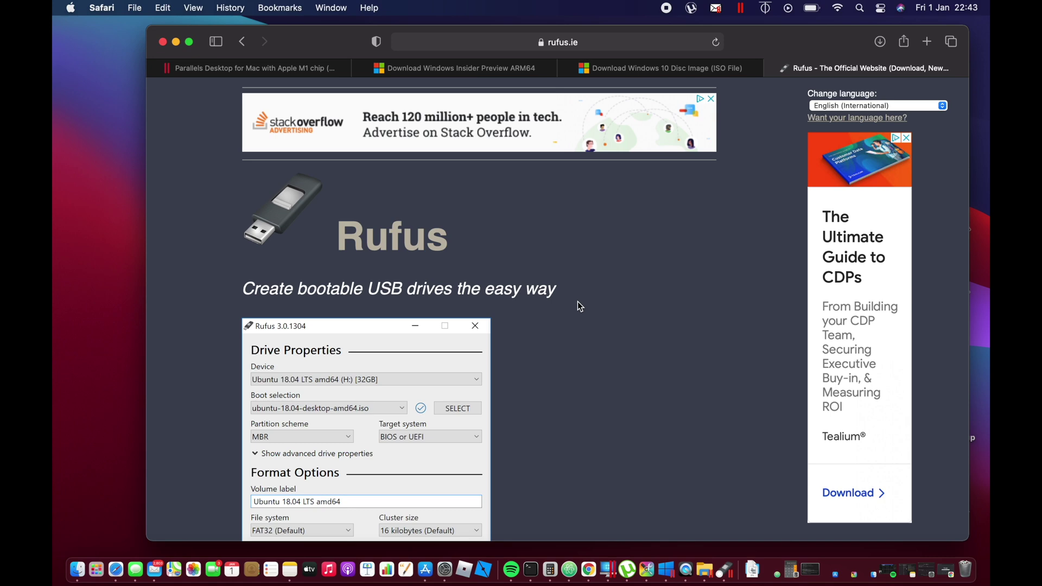
# Restore the minimized Rufus window in the Windows VM, then return to Safari on rufus.ie
pyautogui.hotkey('ctrl', 'Right')
pyautogui.click(482, 575)
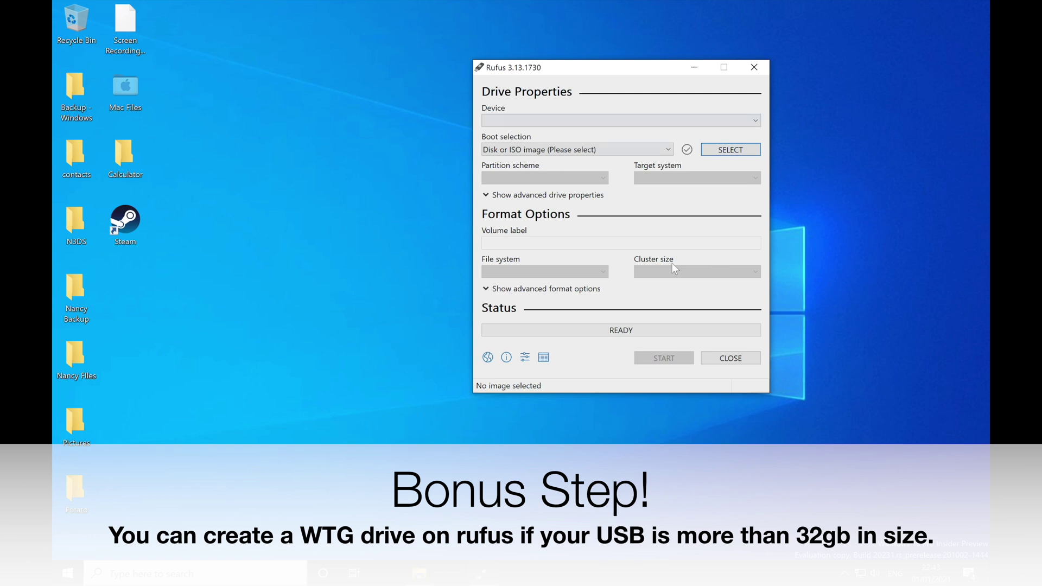
pyautogui.hotkey('ctrl', 'Left')
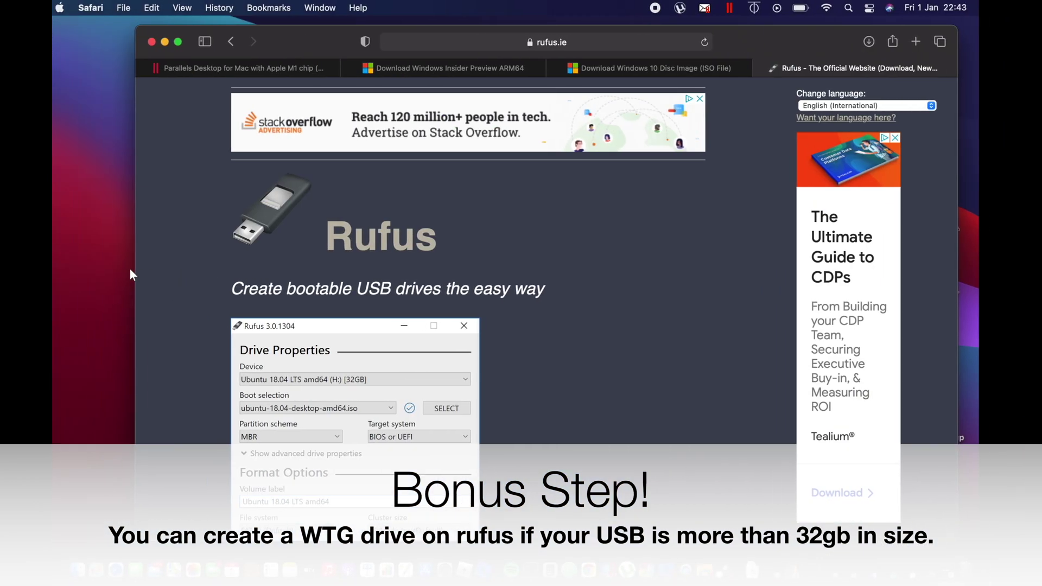